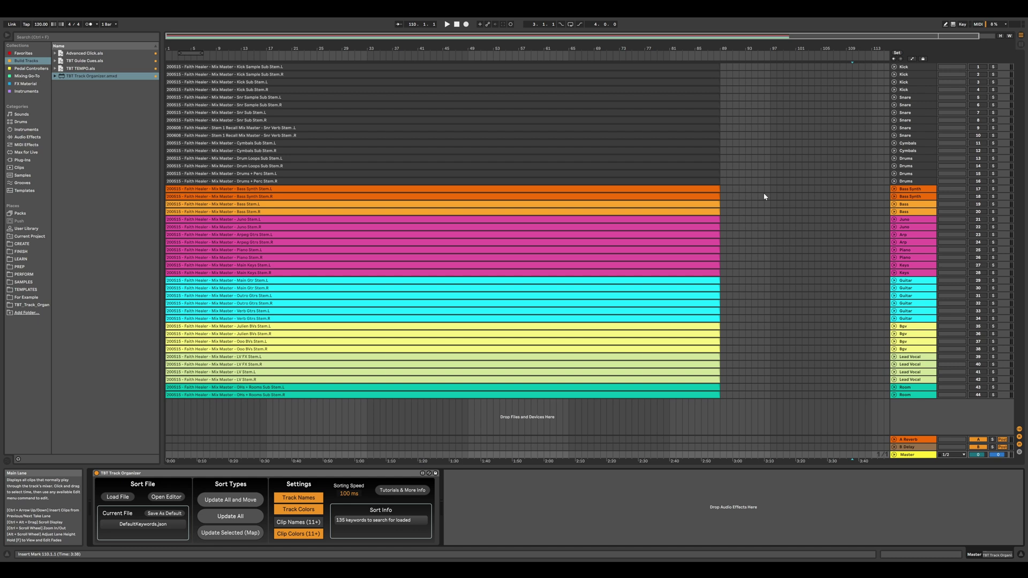
Drag Ooo BVs Stem.L.wav from the PREP folder into the arrangement as new track 45
left_click(40, 266)
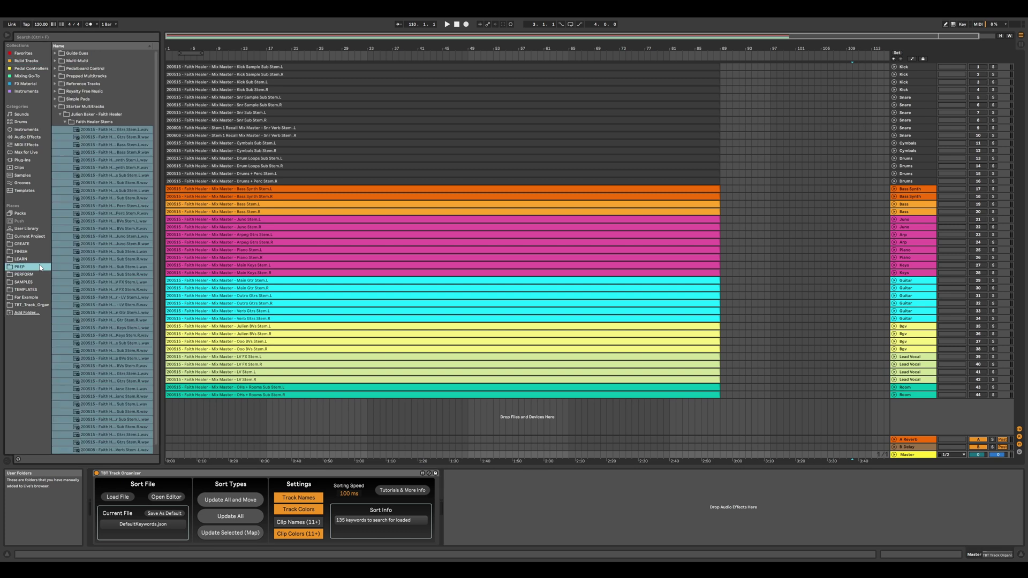
left_click(144, 357)
left_click_drag(125, 358, 169, 404)
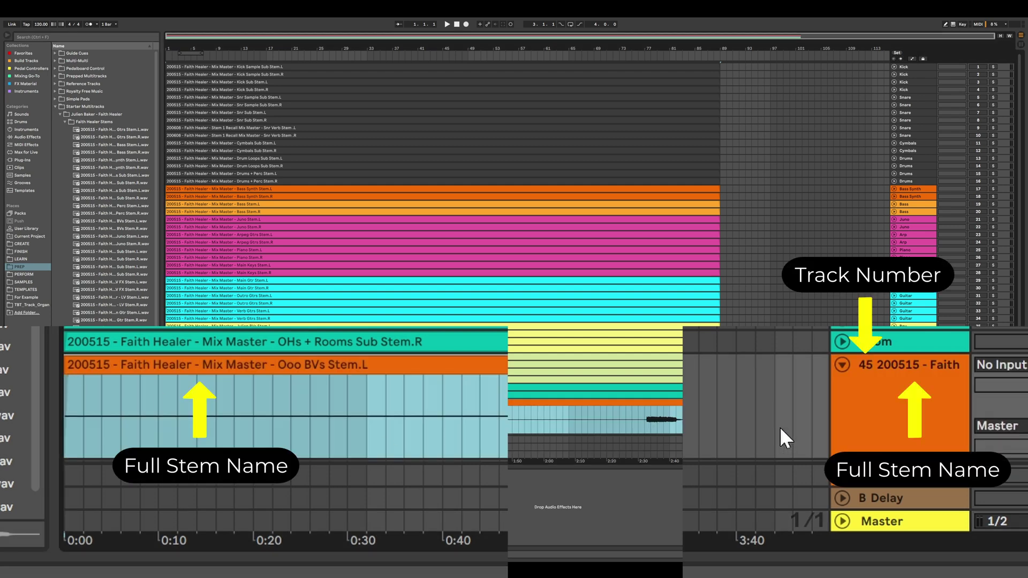
left_click_drag(824, 403, 684, 419)
Rename track 45 with Ctrl+R, prefixing the full stem name with #
left_click(840, 412)
key("ctrl+r")
key("Left")
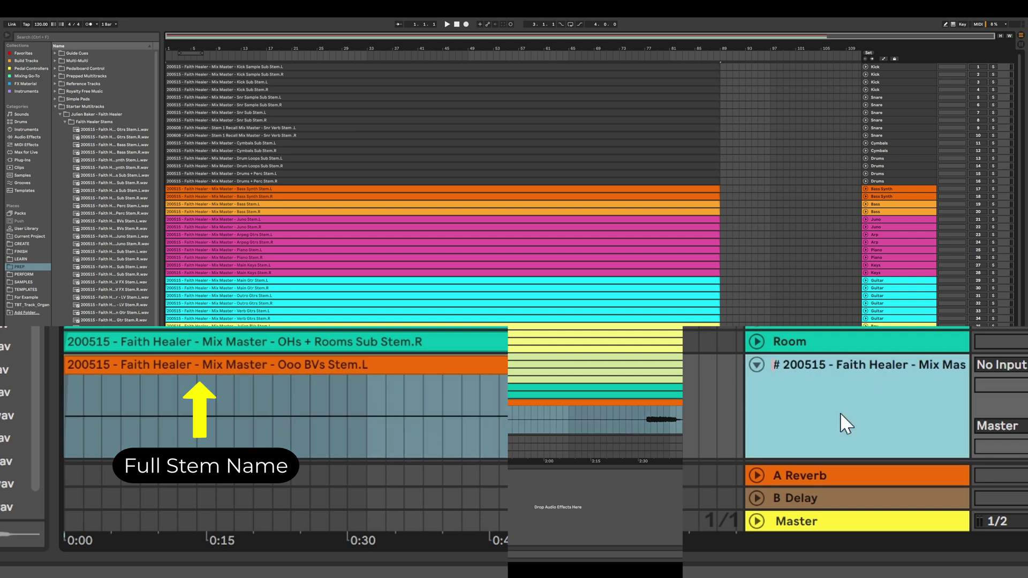
key("Right")
key("Right")
key("Right")
key("Right")
key("Right")
key("Right")
key("Right")
key("Right")
key("Right")
key("Right")
key("Right")
key("Right")
key("Right")
key("Right")
key("Right")
key("Right")
key("Right")
key("Right")
key("Right")
key("Right")
key("Right")
key("Right")
key("Right")
key("Right")
key("Right")
key("Right")
key("Right")
key("Right")
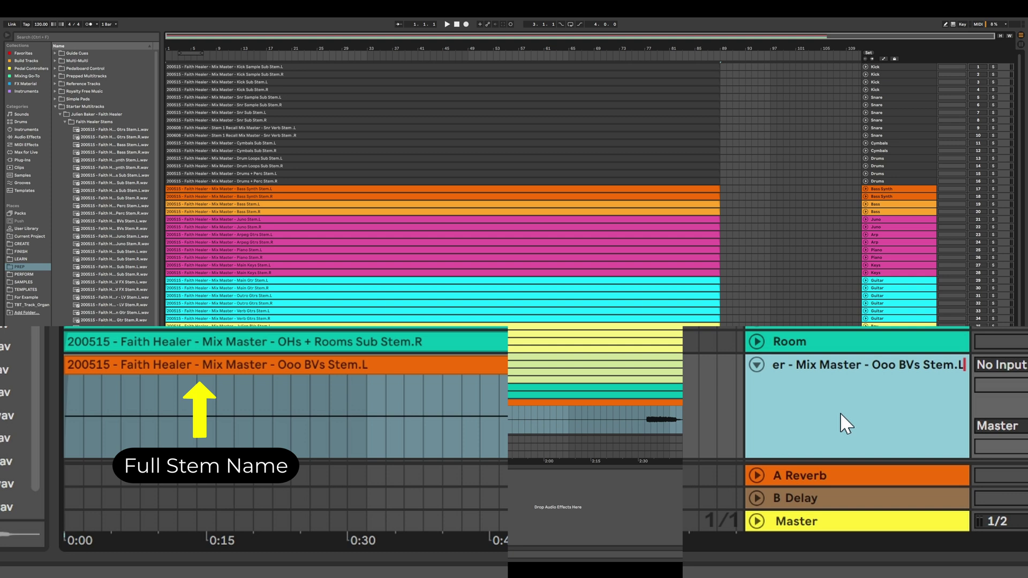
key("Return")
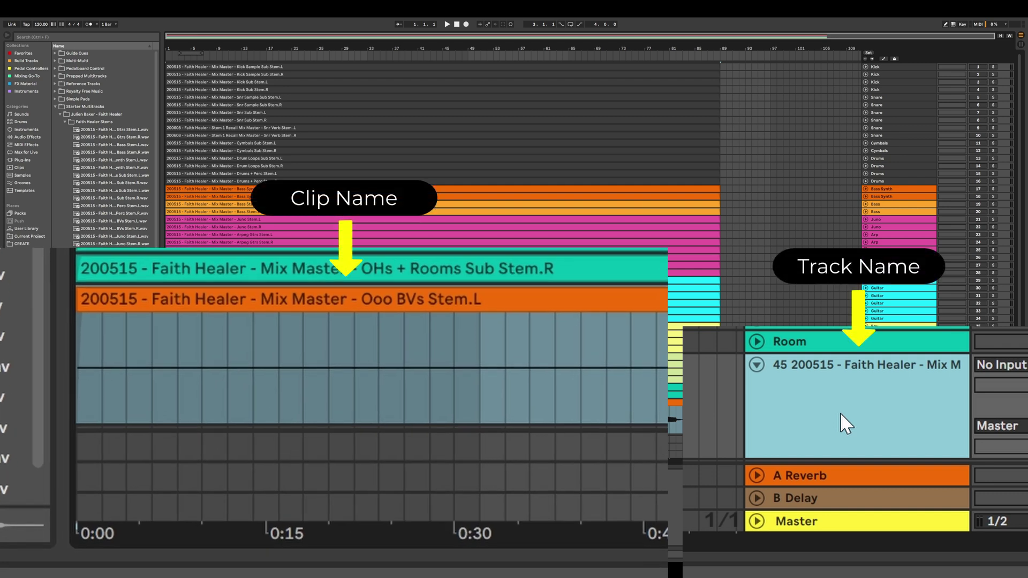
Select the Master track to show its TBT Track Organizer device
left_click(858, 520)
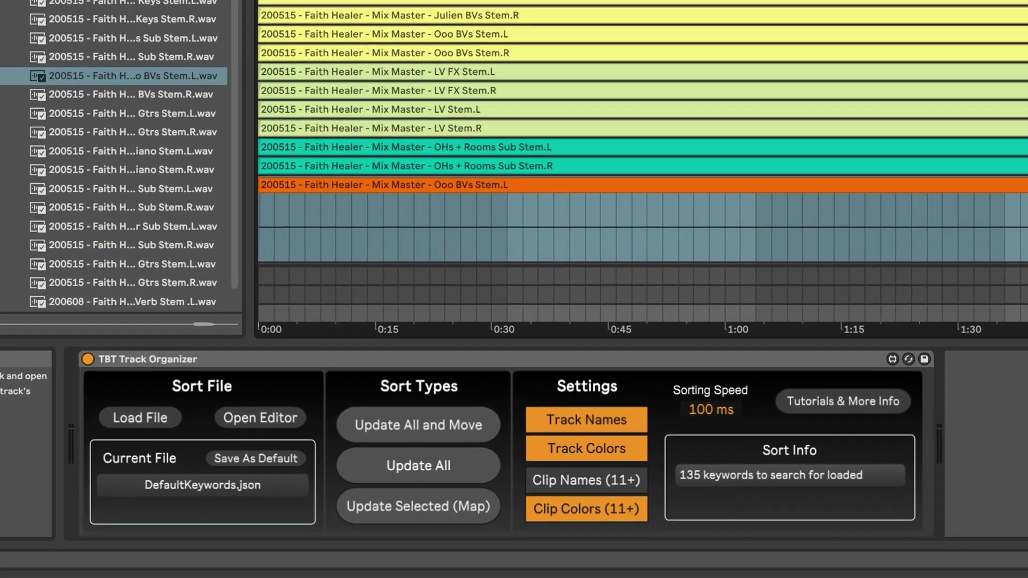
Map the Q key to Update Selected, then use Q to make track 45 a yellow Bgv track
key("ctrl+k")
key("q")
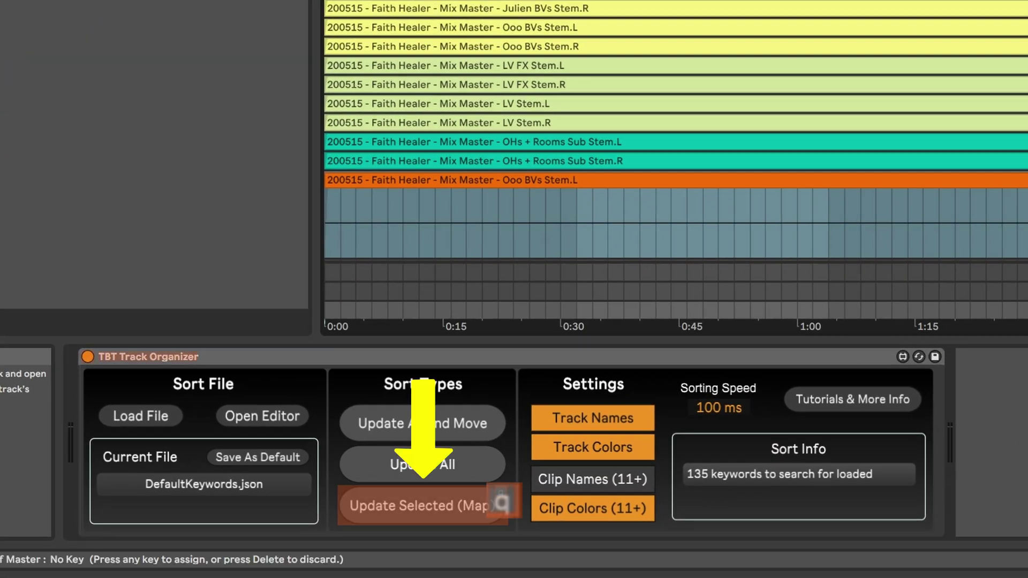
key("ctrl+k")
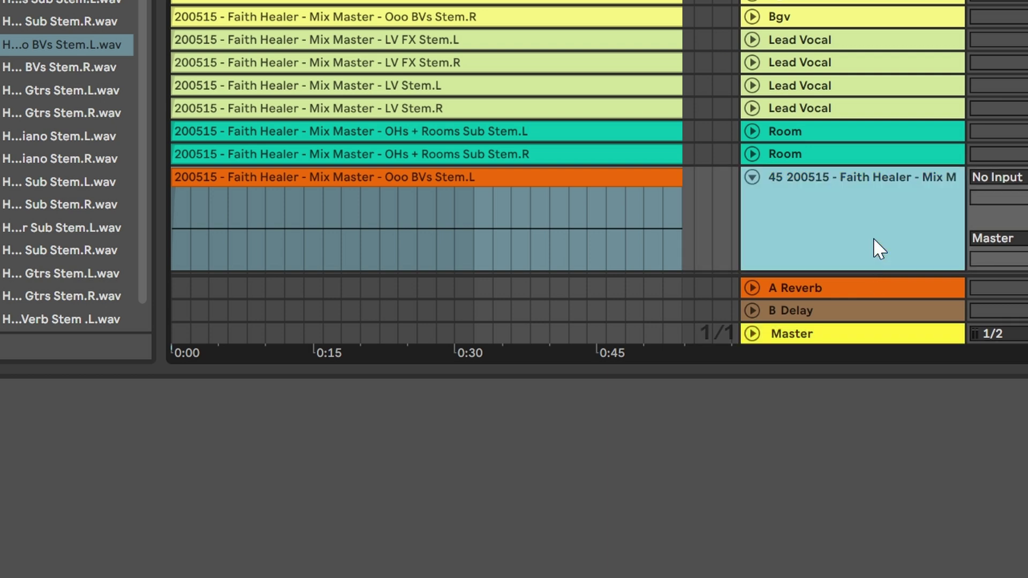
key("q")
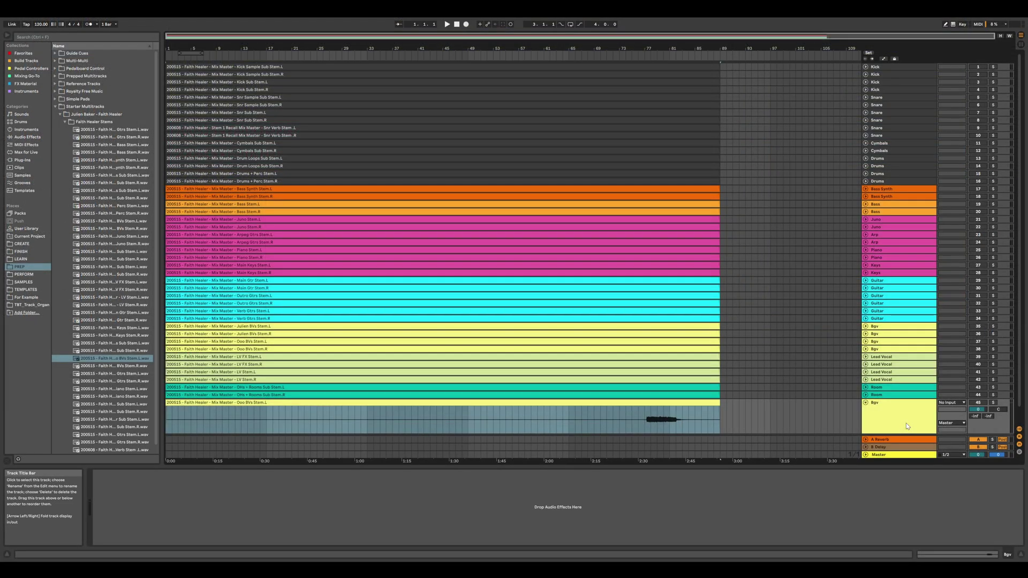
Select the Master track to bring the TBT Track Organizer back into view
left_click(905, 456)
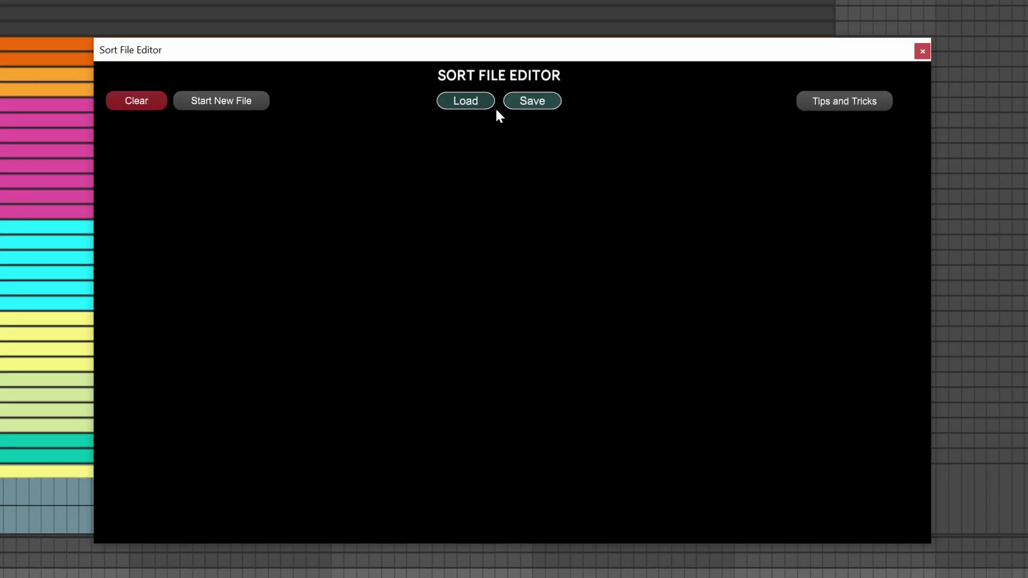
Load DefaultKeywords.json into the Sort File Editor
left_click(484, 101)
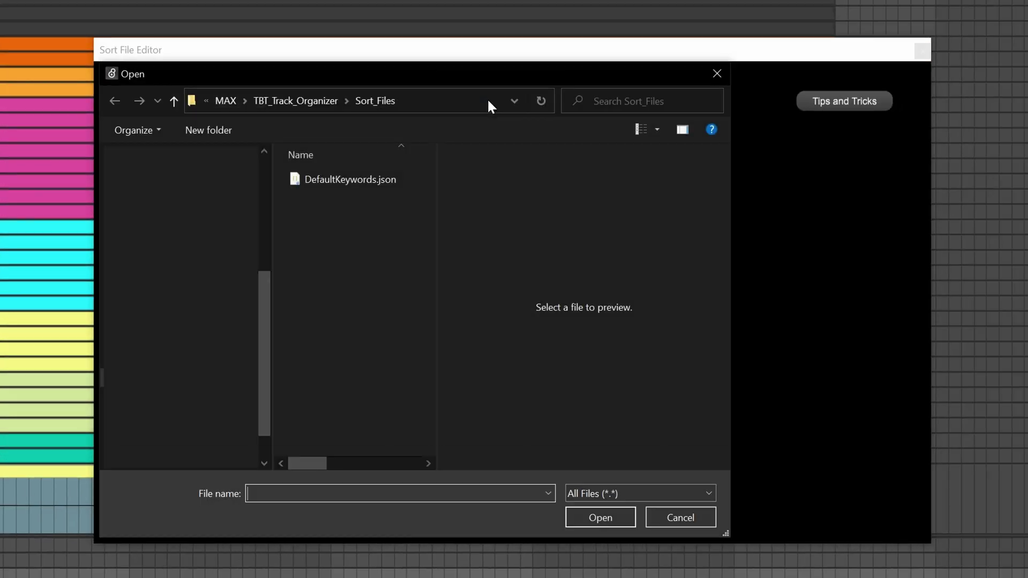
left_click(420, 179)
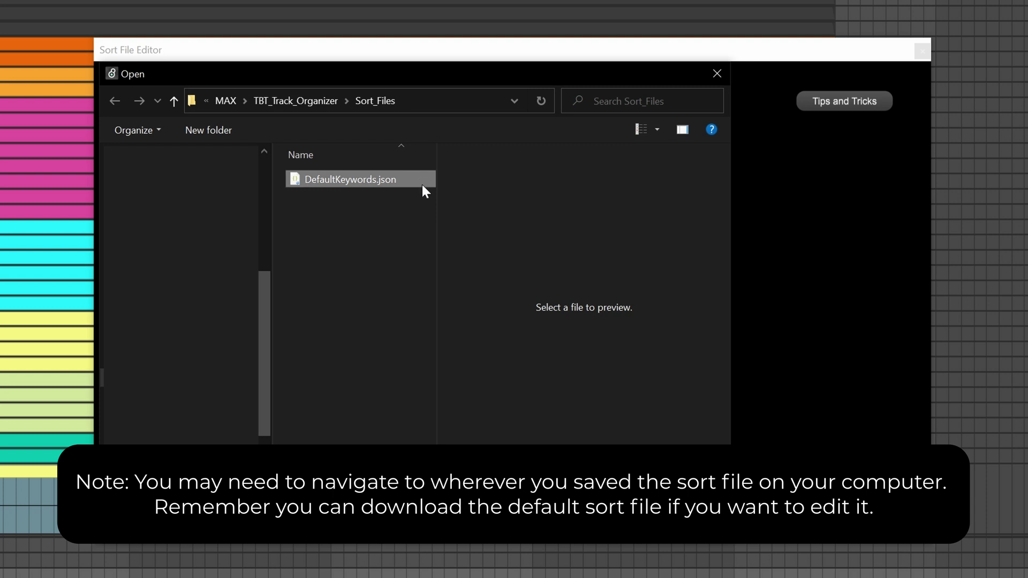
left_click(630, 517)
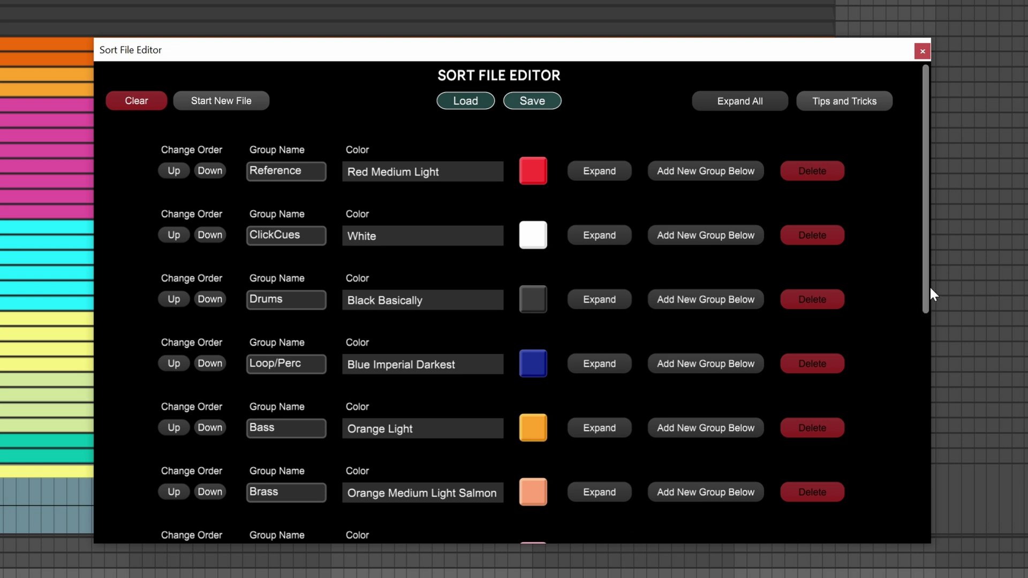
mouse_move(929, 284)
left_mouse_down()
mouse_move(927, 538)
mouse_move(935, 283)
left_mouse_up()
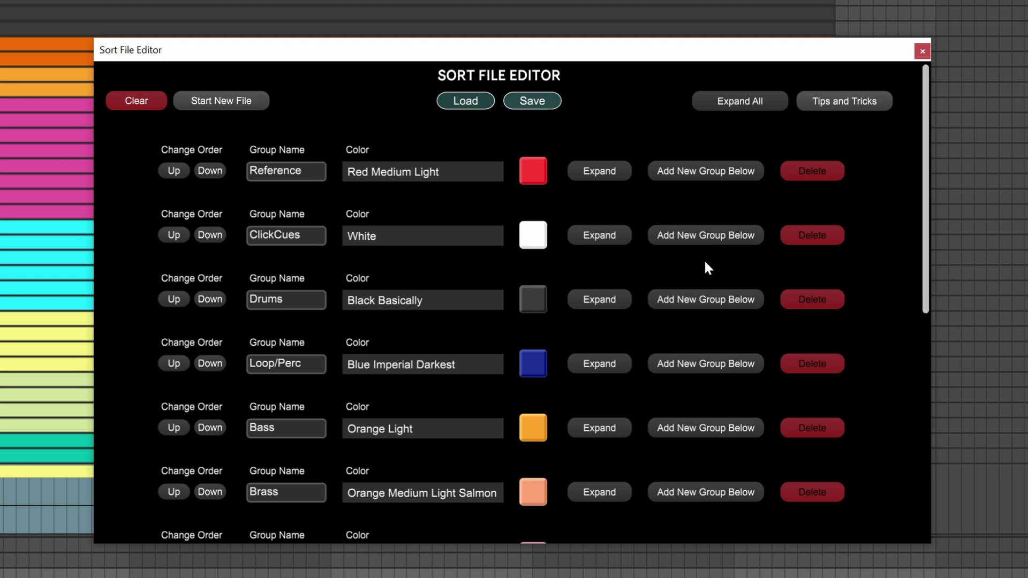
Expand the ClickCues group to show its Click and Cues keywords
left_click(625, 236)
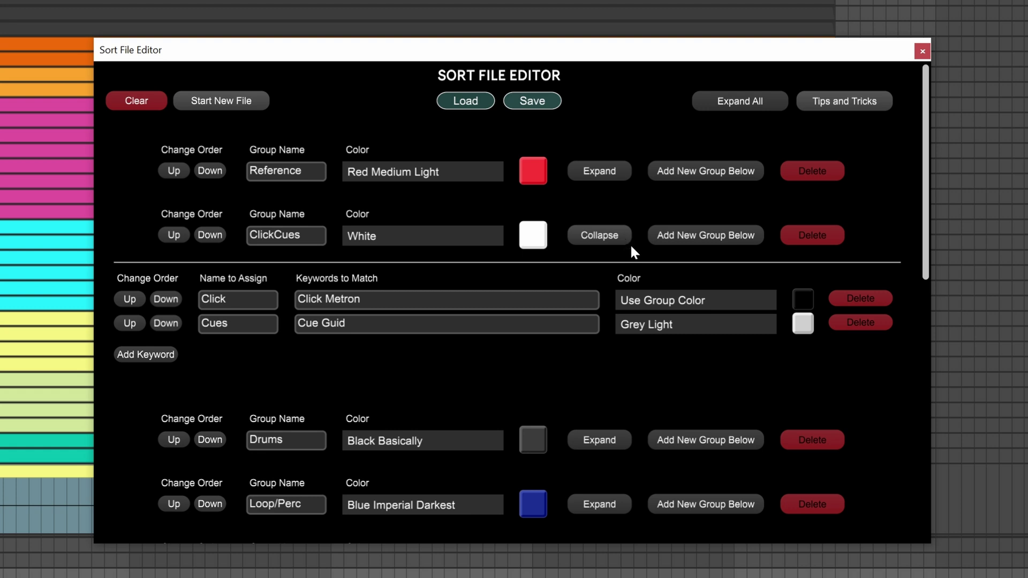
Recolour the Cues keyword to Green Cyan Light and collapse the ClickCues group
left_click(702, 321)
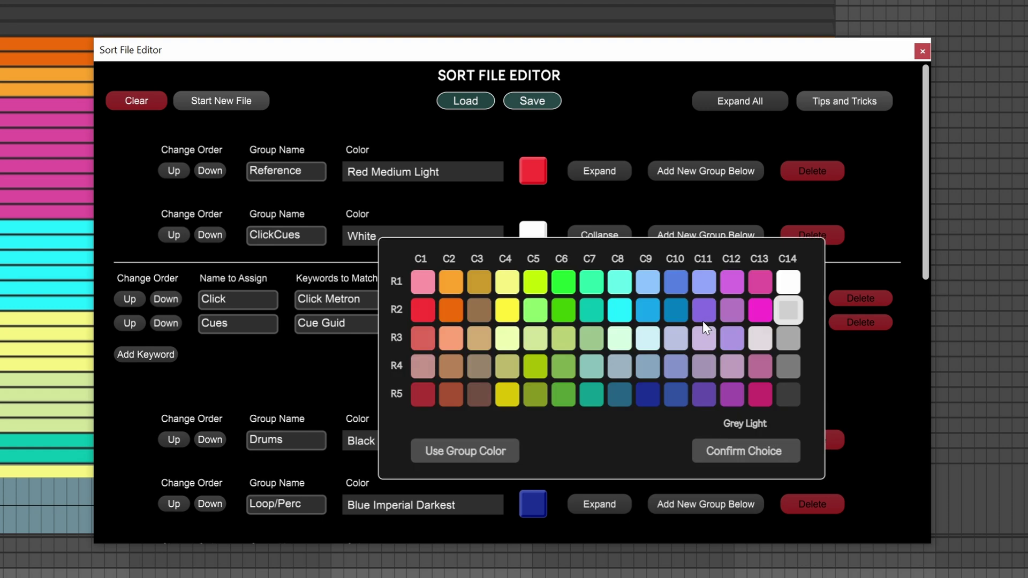
left_click(596, 282)
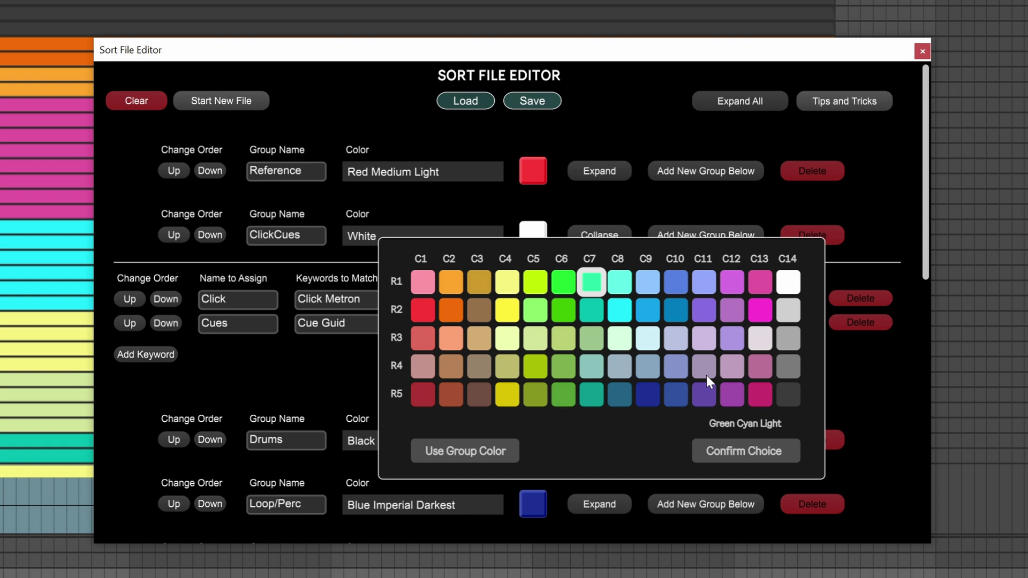
left_click(785, 447)
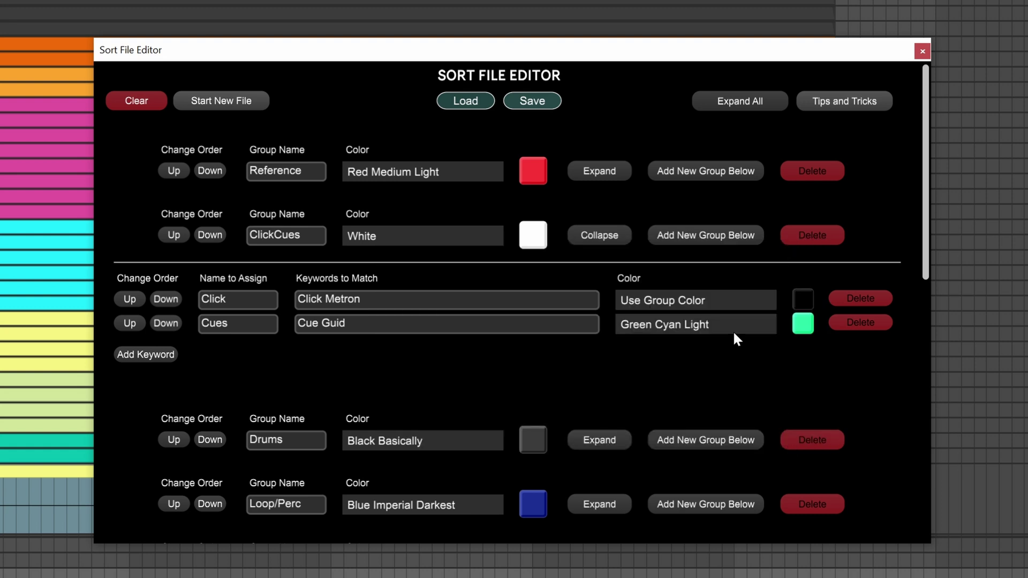
left_click(618, 234)
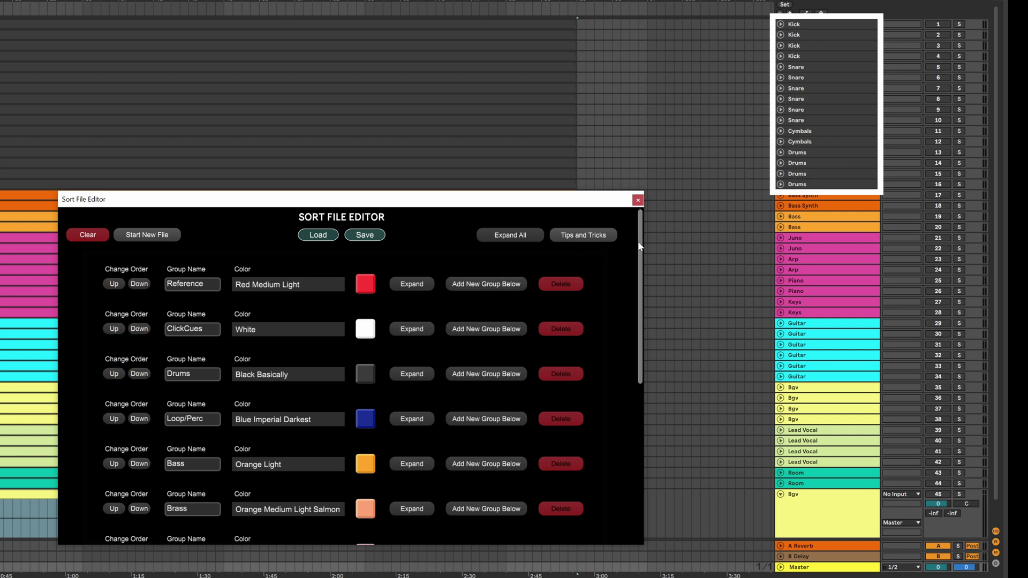
Scroll the Sort File Editor list down to the Vocals group
left_click_drag(638, 241, 624, 354)
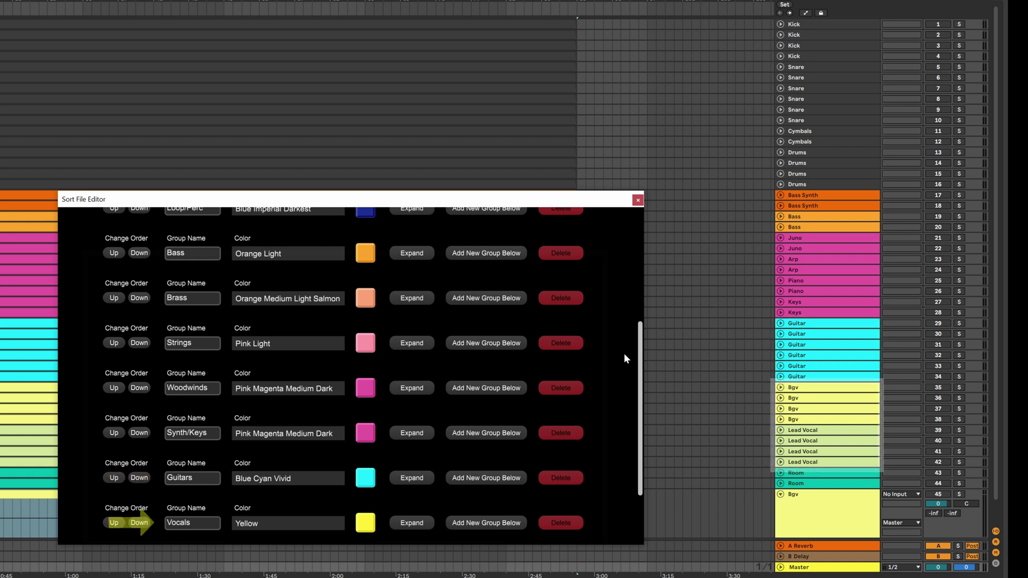
left_click(428, 522)
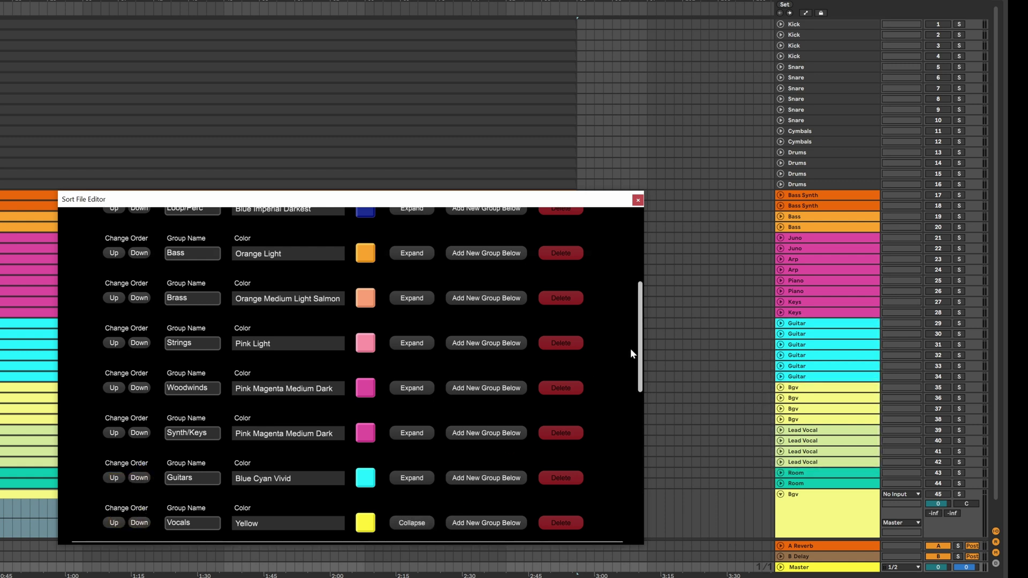
left_click_drag(640, 329, 625, 442)
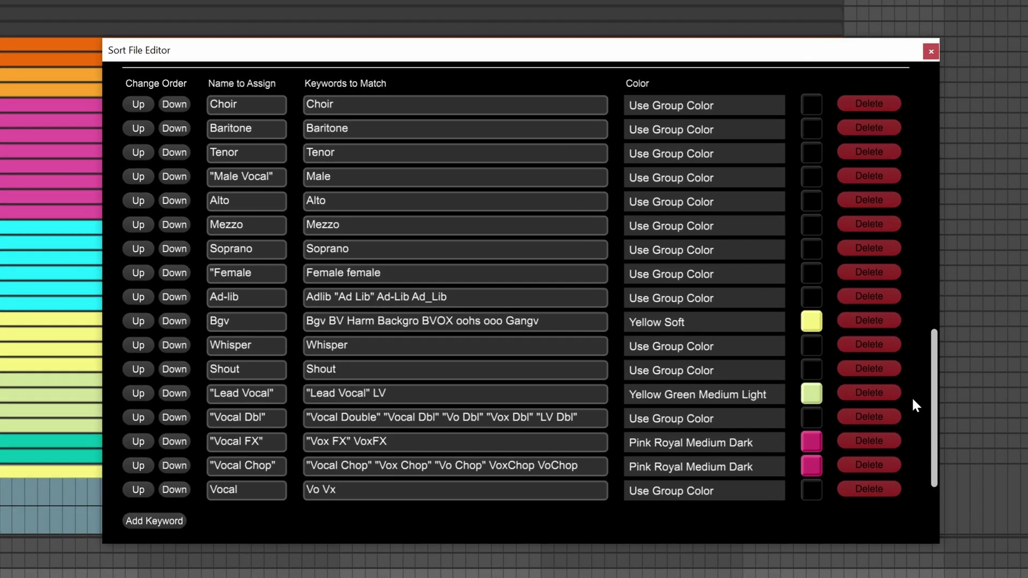
left_click_drag(931, 397, 935, 325)
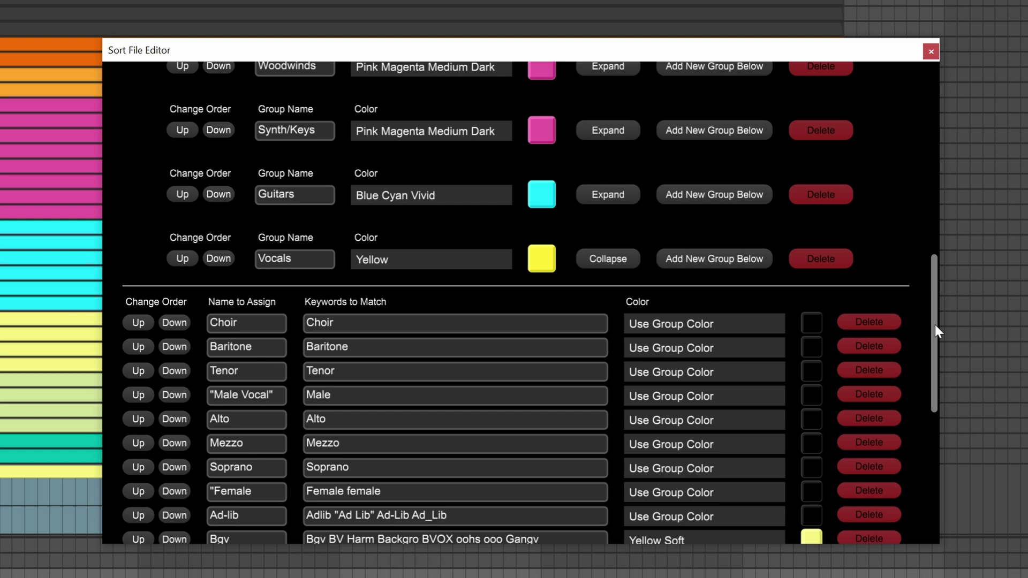
left_click_drag(935, 325, 971, 115)
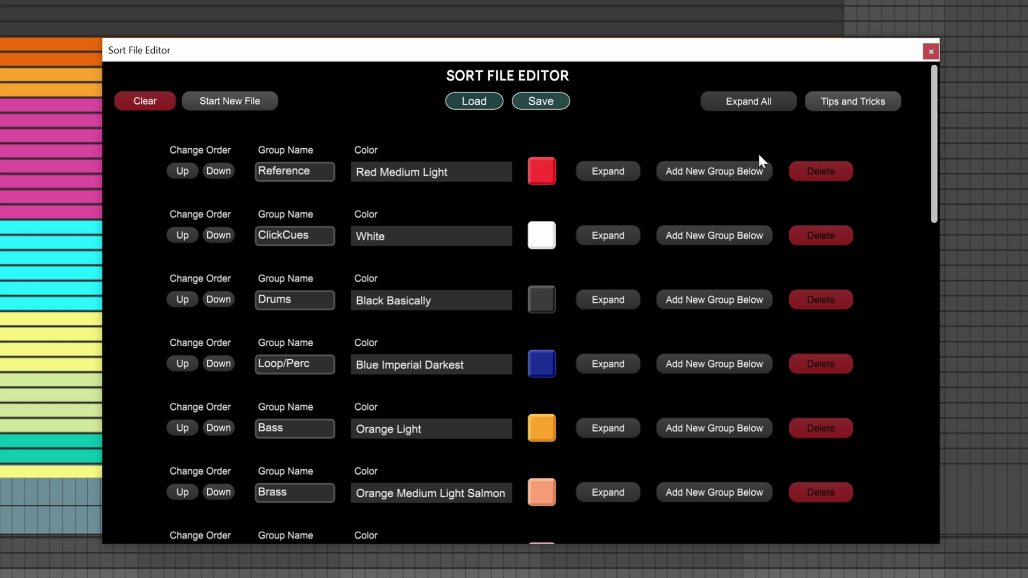
Expand the Reference group, then scroll down through the keyword list
left_click(632, 172)
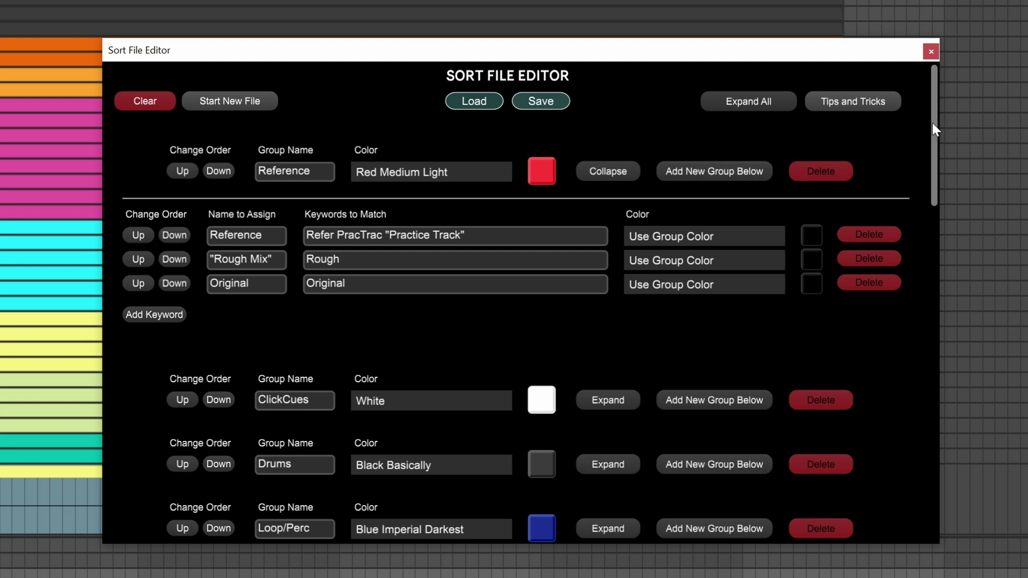
left_click_drag(933, 124, 851, 406)
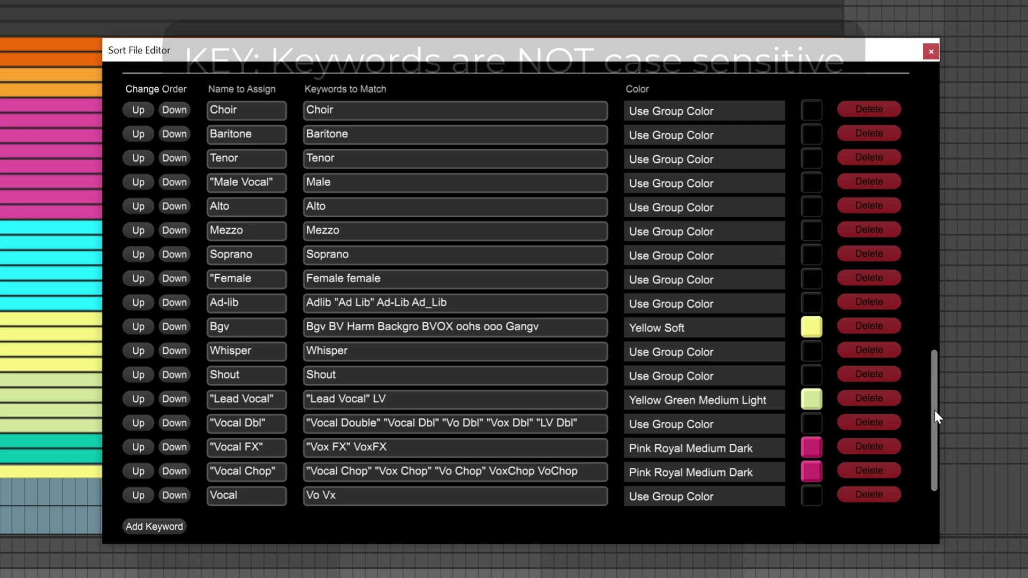
Expand the FX and Ambience groups at the bottom of the Sort File Editor list
left_click_drag(934, 410, 920, 478)
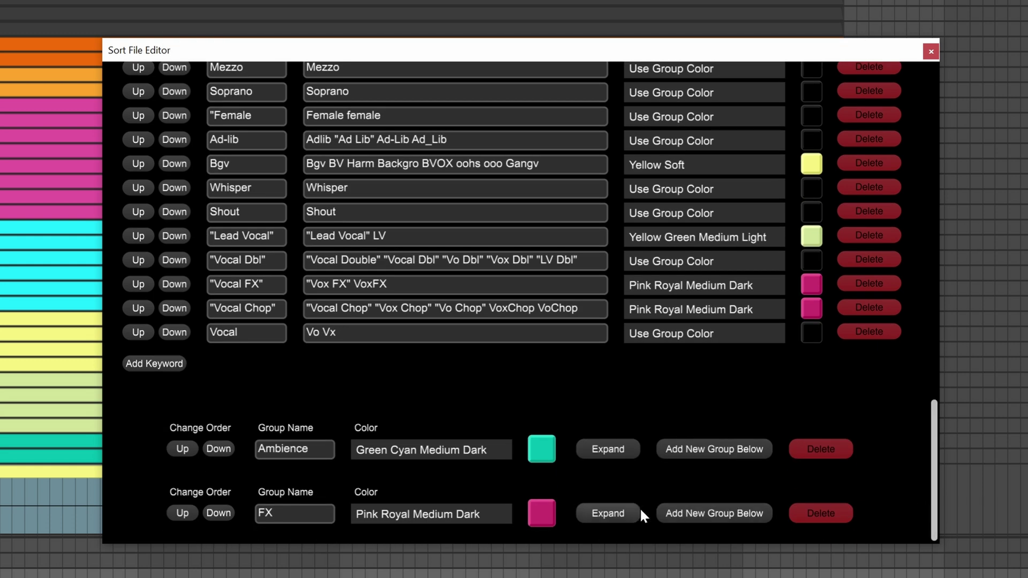
left_click(622, 511)
left_click(626, 451)
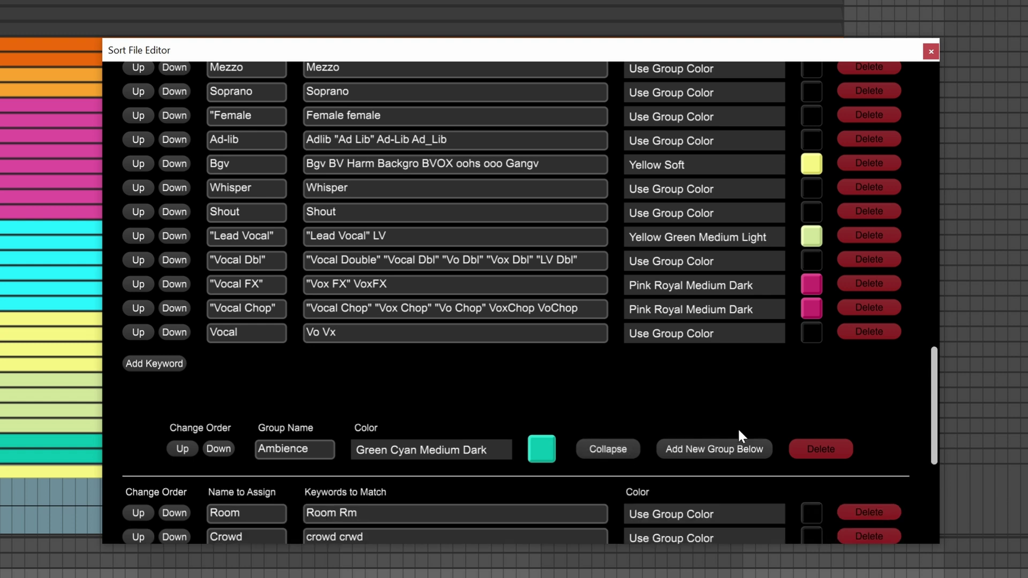
left_click_drag(938, 399, 916, 479)
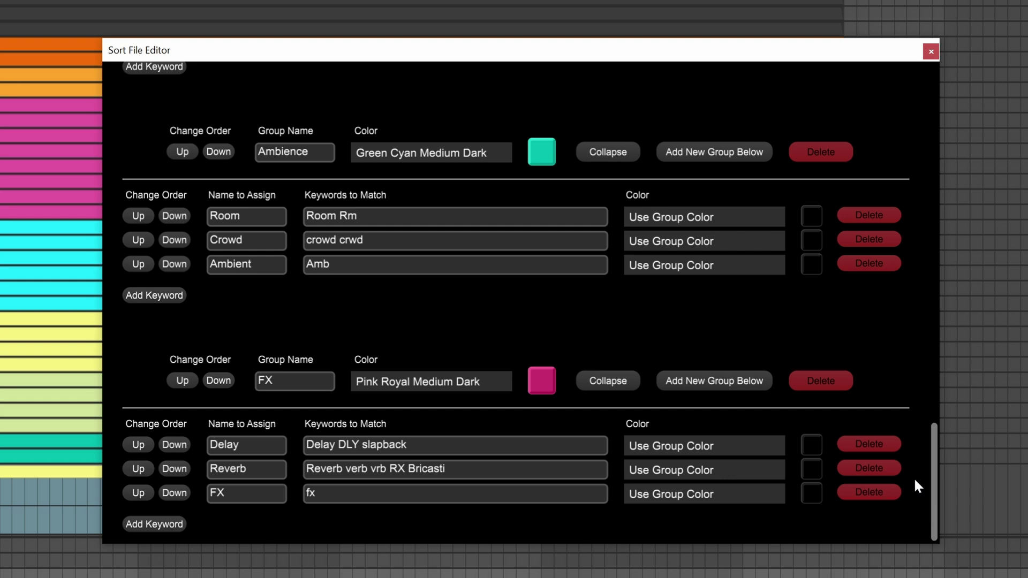
scroll(910, 429, "up", 10)
scroll(907, 355, "up", 1)
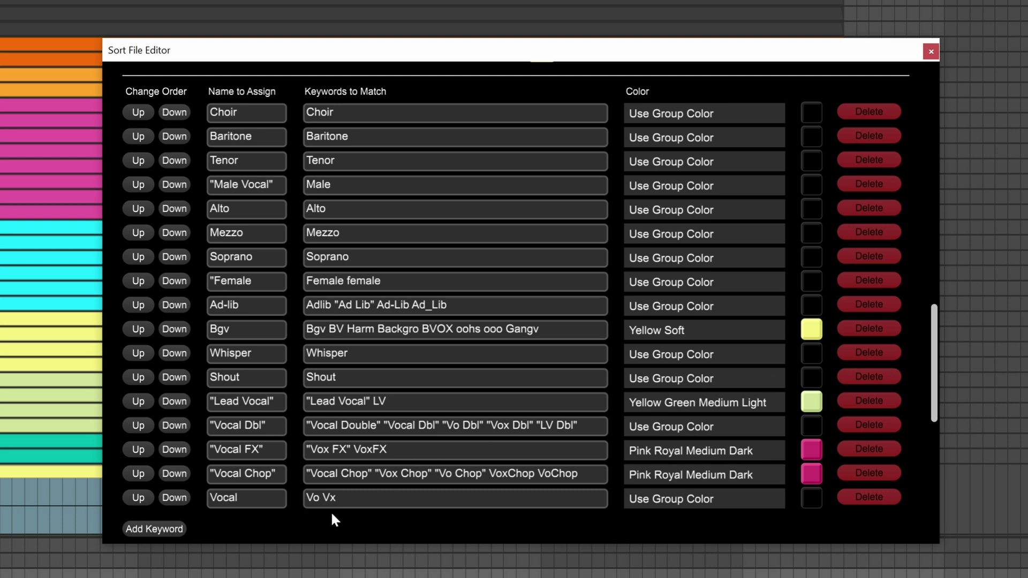
Correct the last Vocal keyword entry from 'Vo Vx' to 'Voc Vx'
left_click(320, 498)
type("c")
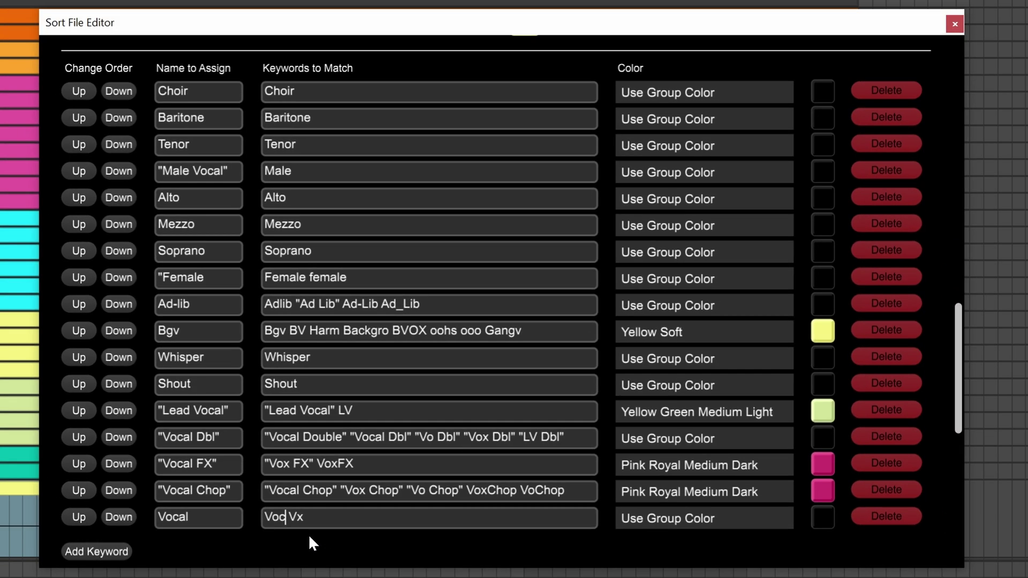
left_click_drag(959, 383, 942, 232)
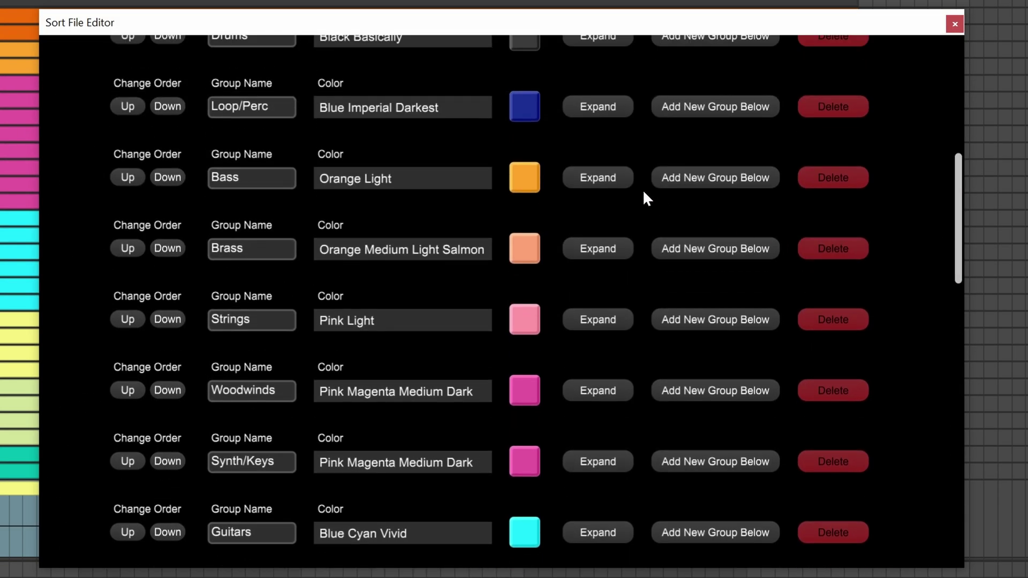
Expand the Bass group to list its keyword rows and read the column-header tooltips
left_click(624, 177)
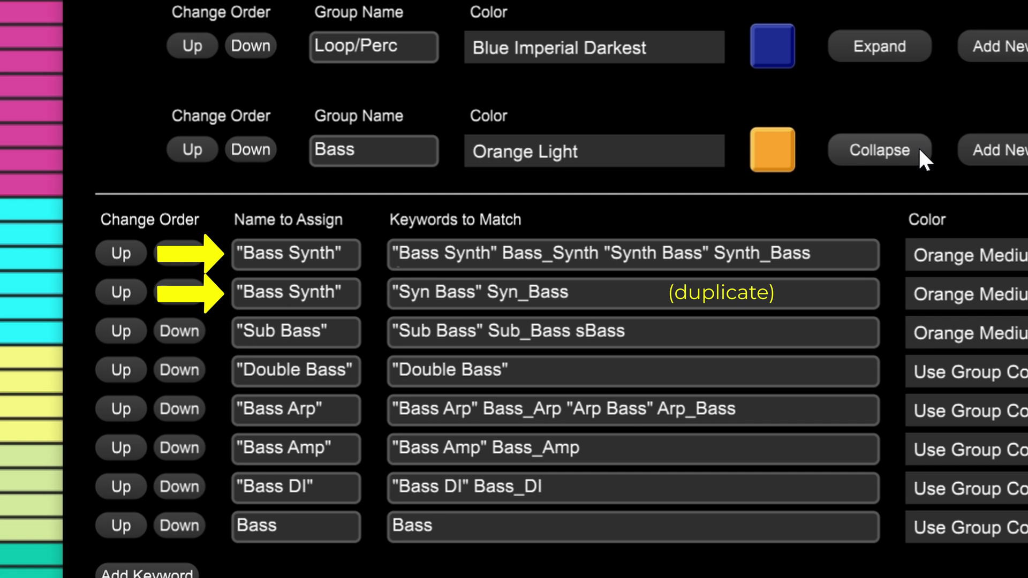
mouse_move(505, 221)
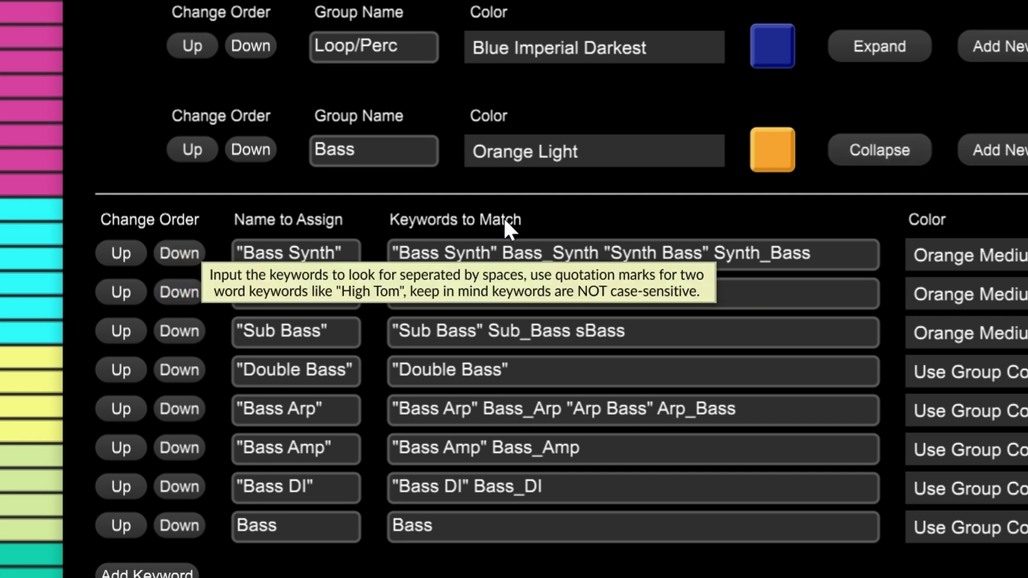
mouse_move(310, 223)
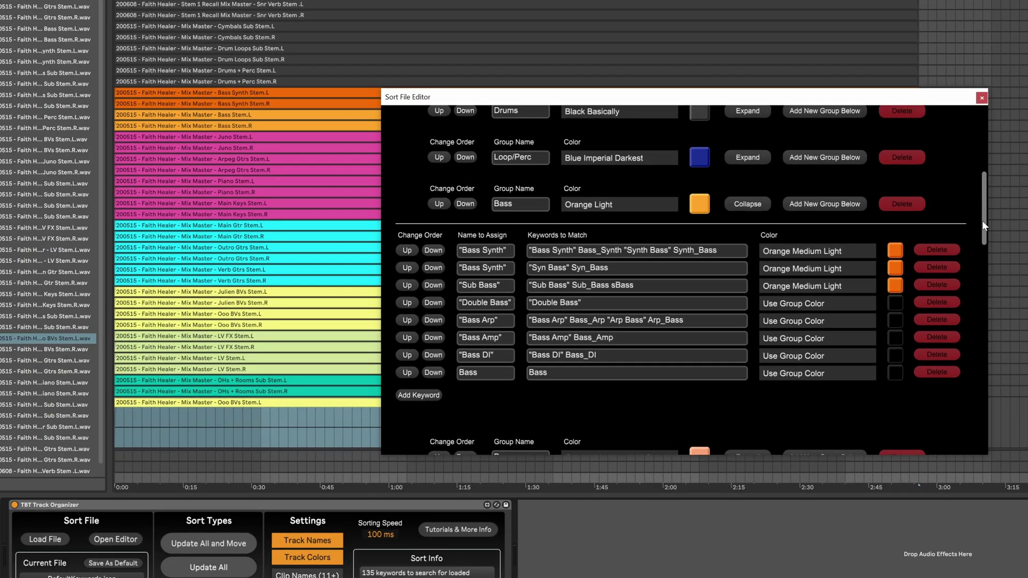
left_click_drag(982, 221, 984, 150)
Open the Sort Editor Tips and Tricks window beside the Sort File Editor, showing Order of Operations
left_click(926, 132)
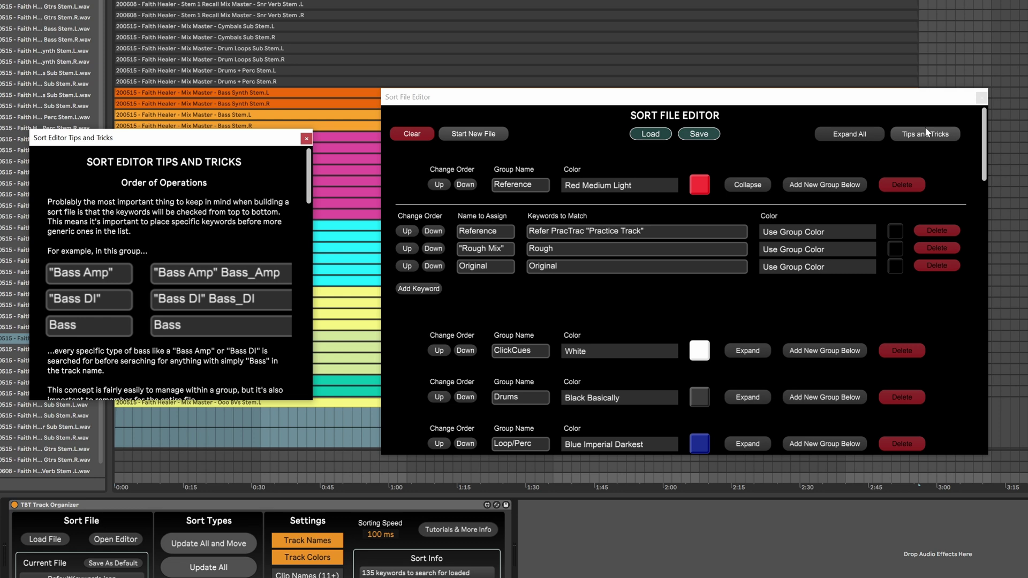
left_click_drag(308, 179, 289, 225)
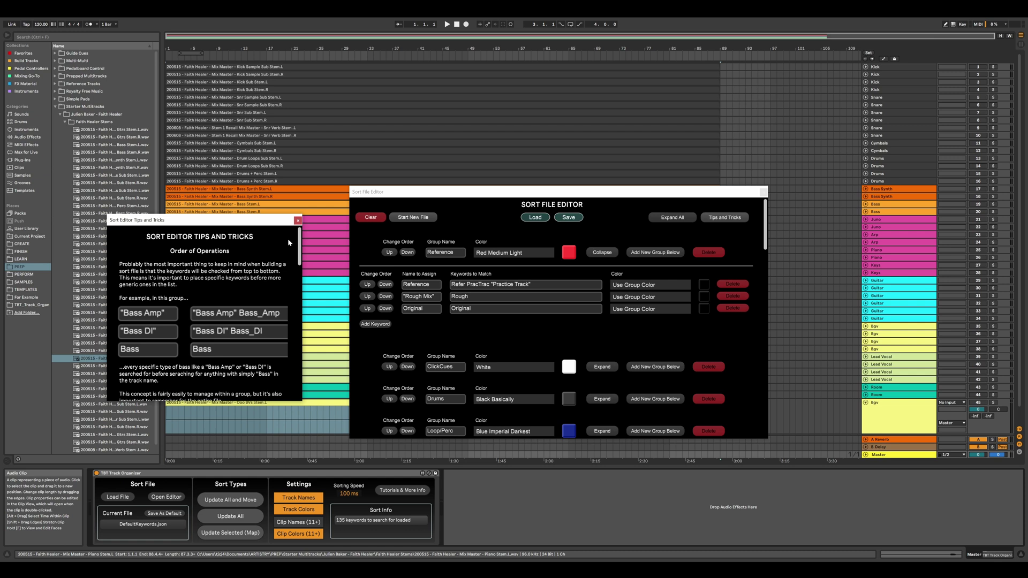